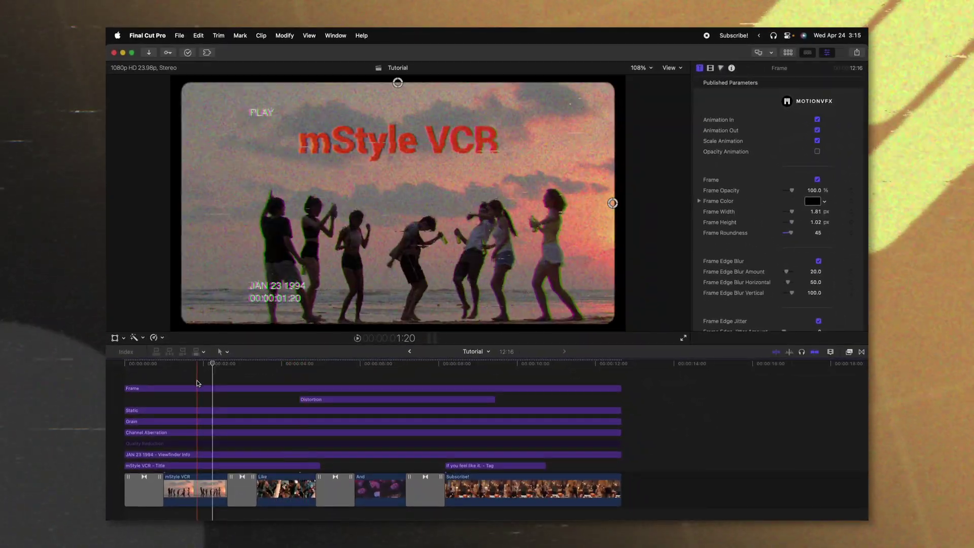
Select the Frame effect clip and show the library's two projects and four party clips.
drag(196, 370, 217, 404)
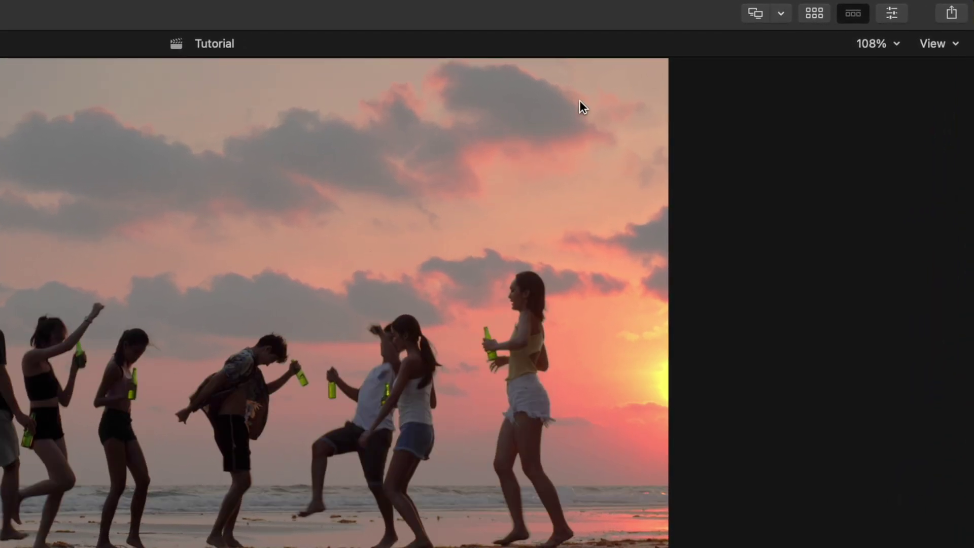
click(815, 14)
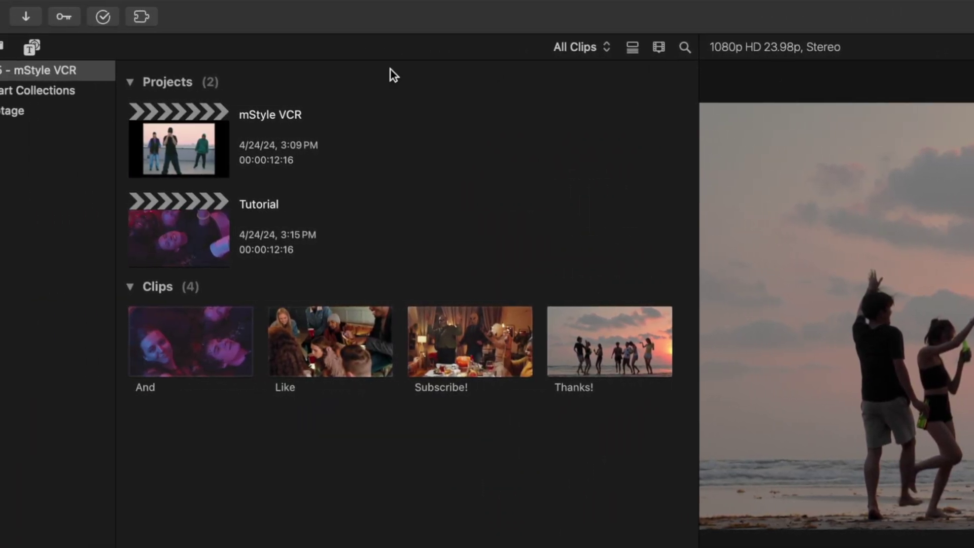
Place the mStyle VCR Channel Aberration effect over the first clip at the Tutorial timeline's start.
click(87, 49)
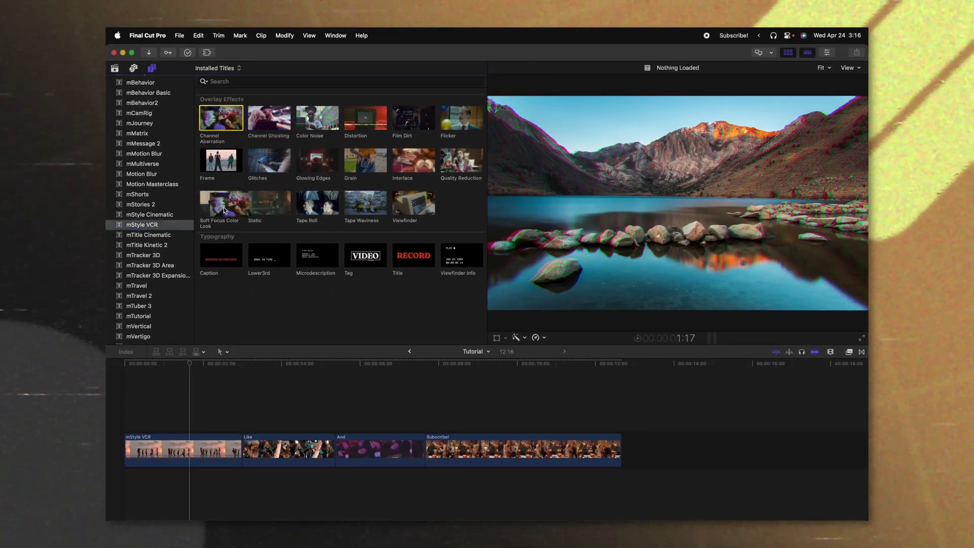
drag(224, 210, 128, 403)
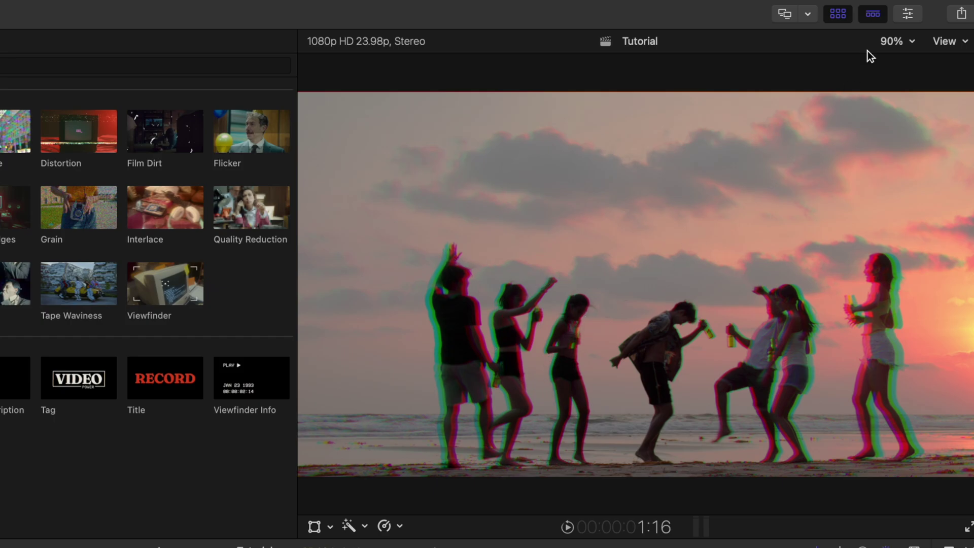
Preview Channel Aberration and enable red, green and blue aberration at 0.5, 0.15 and 0.3.
click(911, 14)
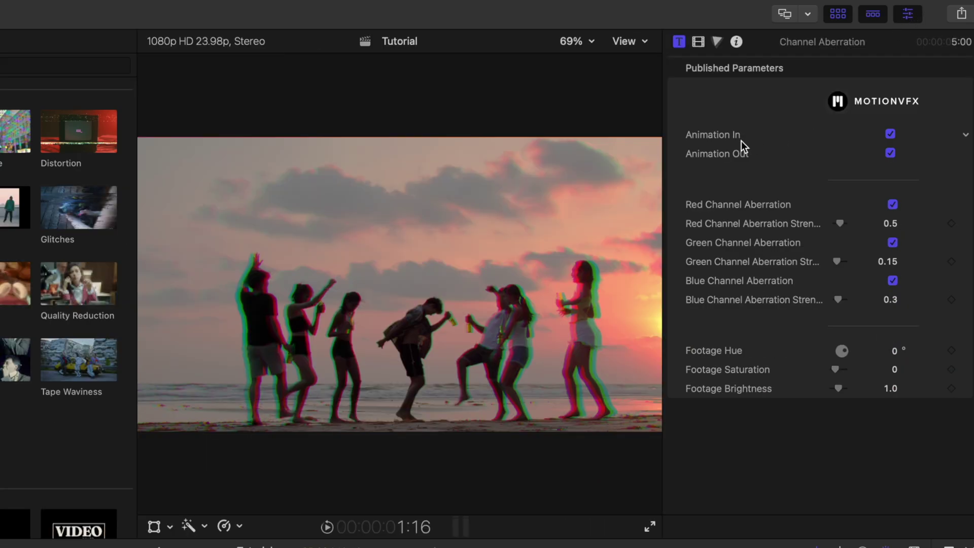
key(space)
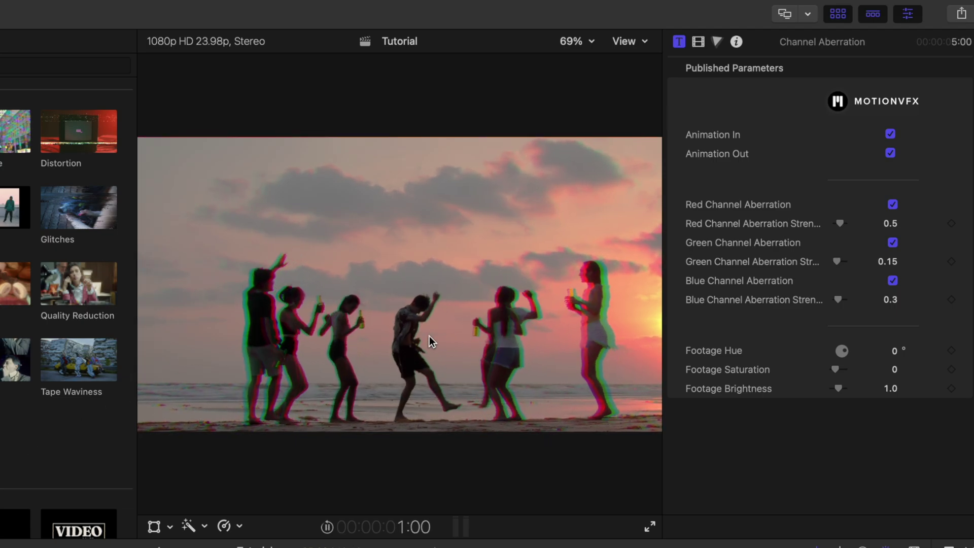
key(space)
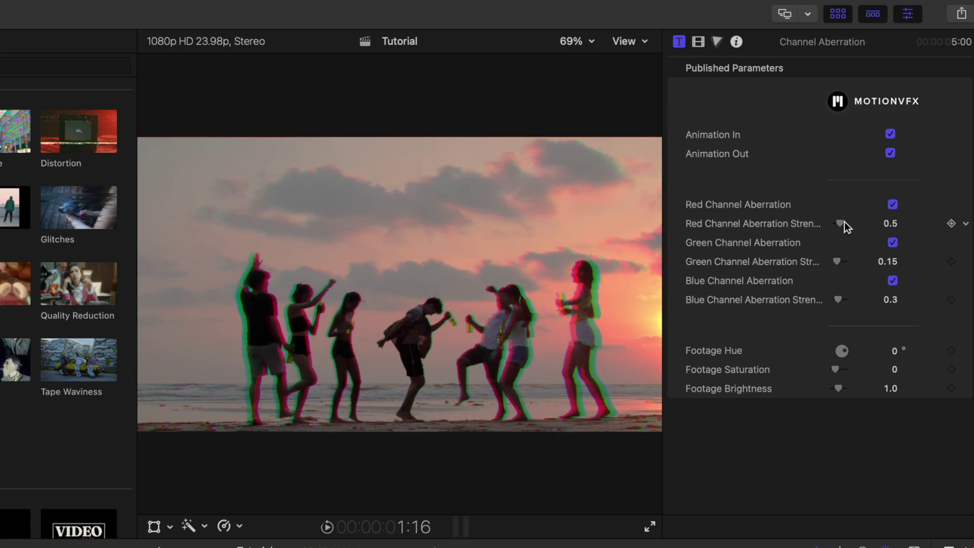
click(892, 205)
mouse_move(841, 222)
mouse_down()
mouse_move(848, 223)
mouse_move(840, 223)
mouse_up()
click(892, 242)
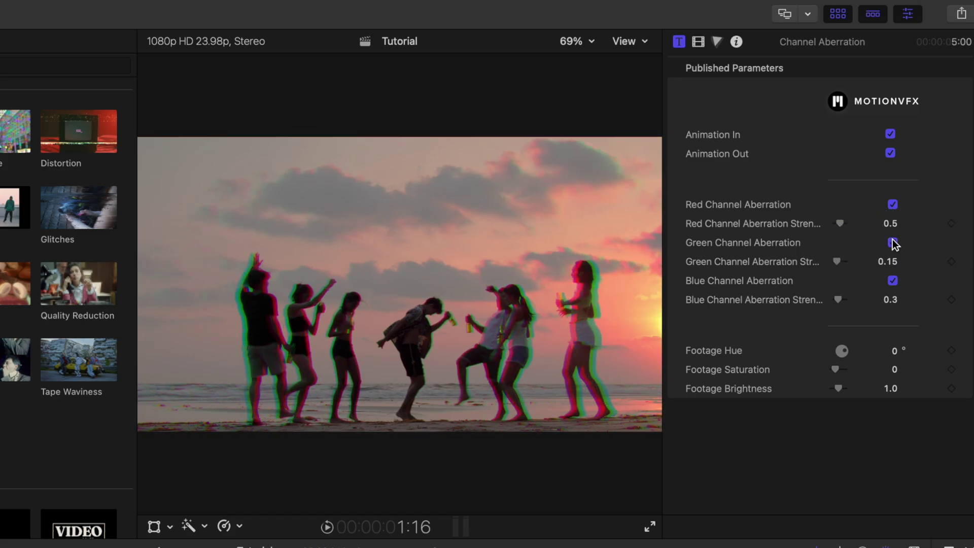
click(893, 280)
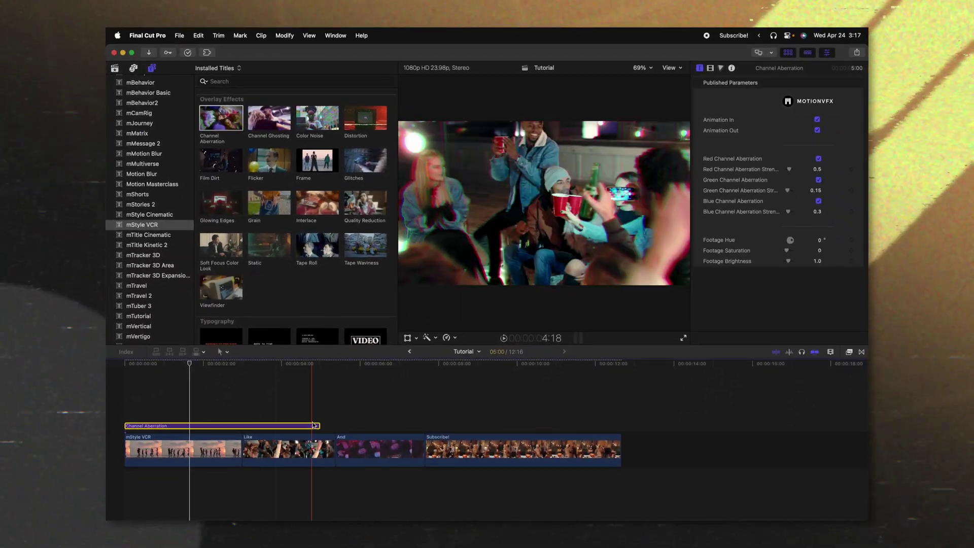
Extend Channel Aberration to 12:16 and add a Glitches effect spanning the whole timeline above it.
drag(314, 425, 454, 419)
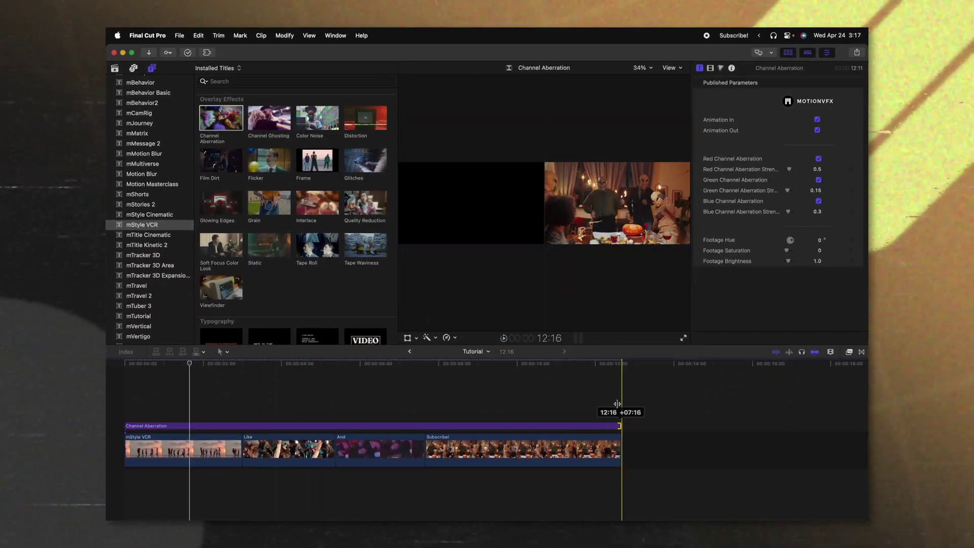
drag(617, 404, 618, 403)
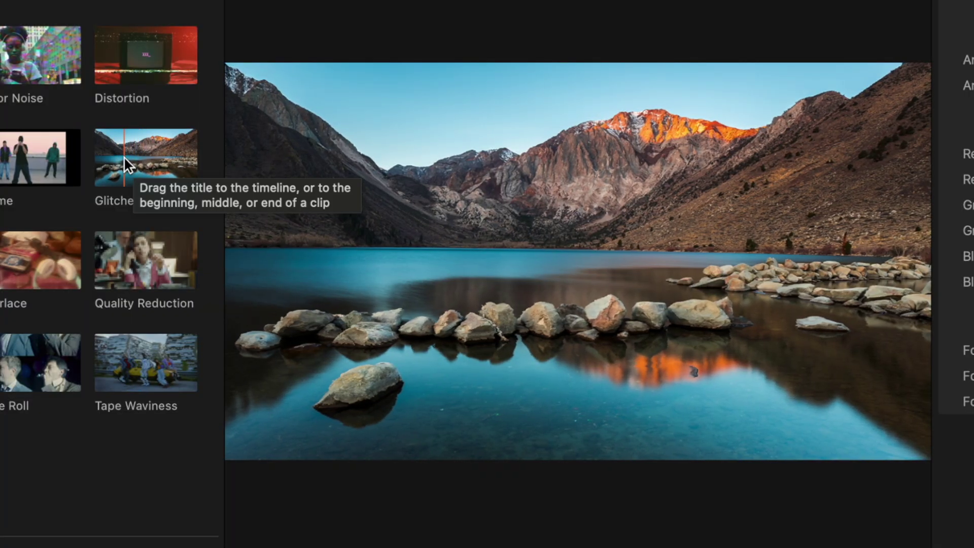
drag(124, 156, 123, 412)
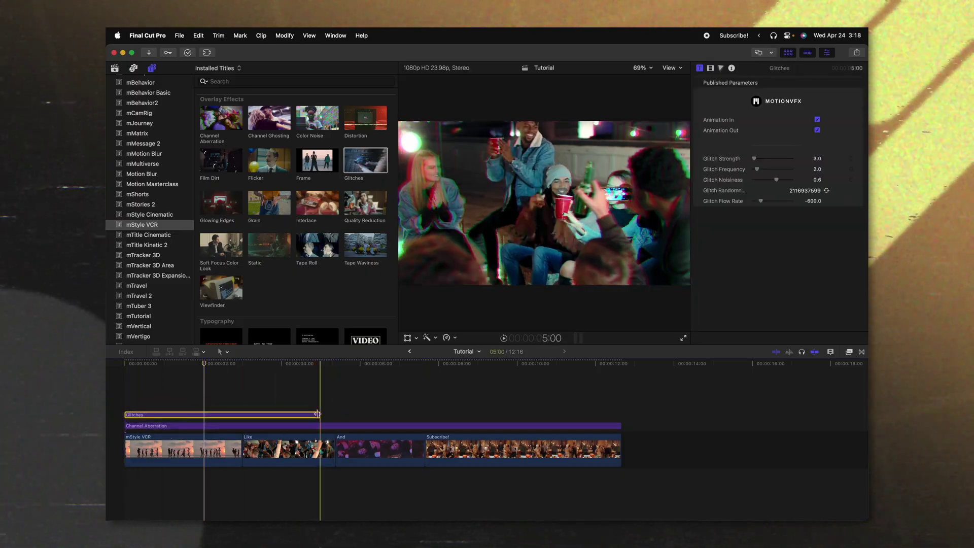
drag(320, 414, 524, 401)
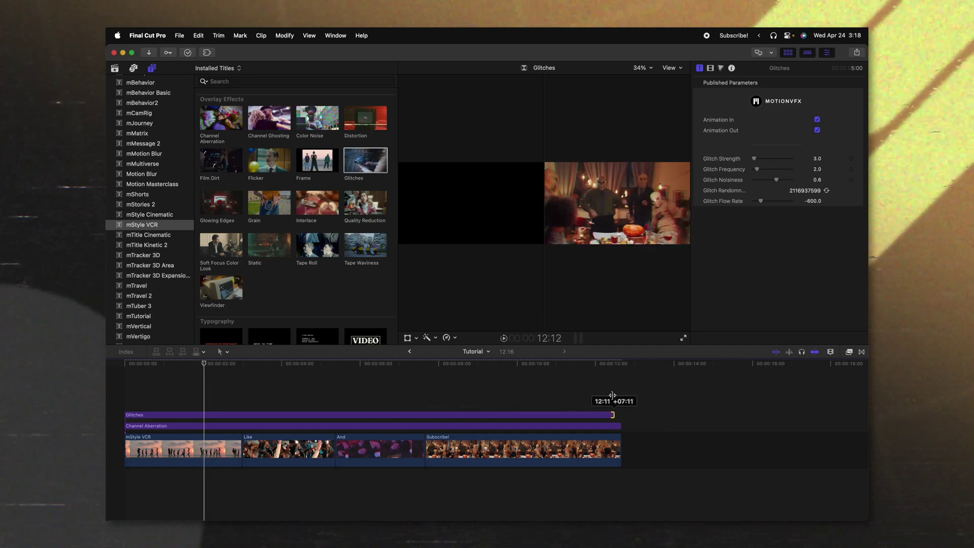
drag(612, 395, 619, 396)
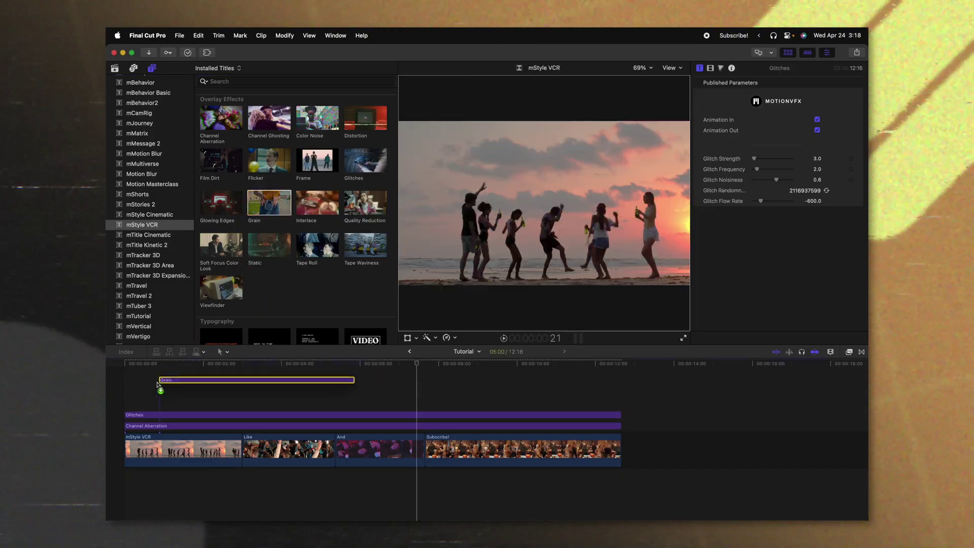
Add Grain from the timeline start to 12:16 and play back to preview the grainy look.
drag(130, 406, 131, 406)
mouse_move(320, 403)
mouse_down()
mouse_move(341, 402)
mouse_move(327, 402)
mouse_up()
drag(614, 388, 620, 388)
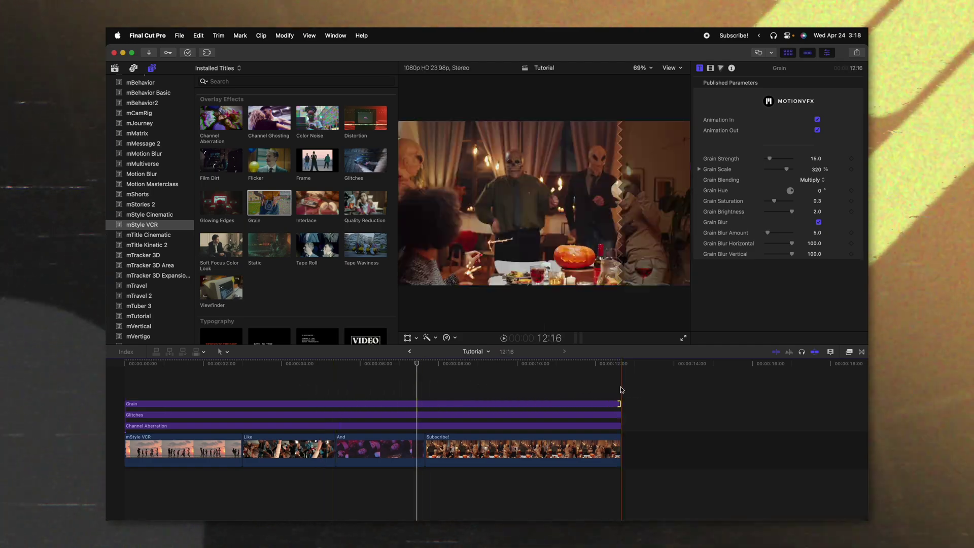
click(312, 385)
key(space)
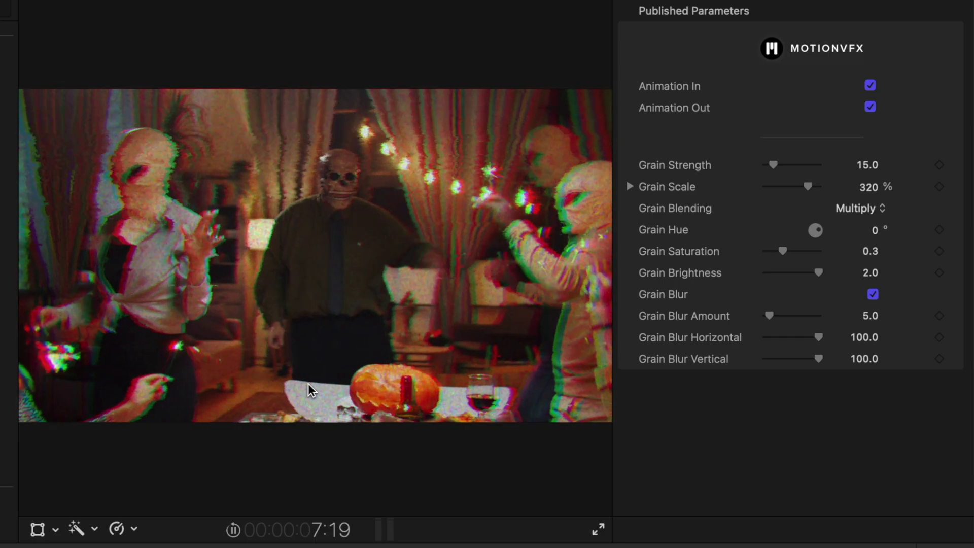
key(space)
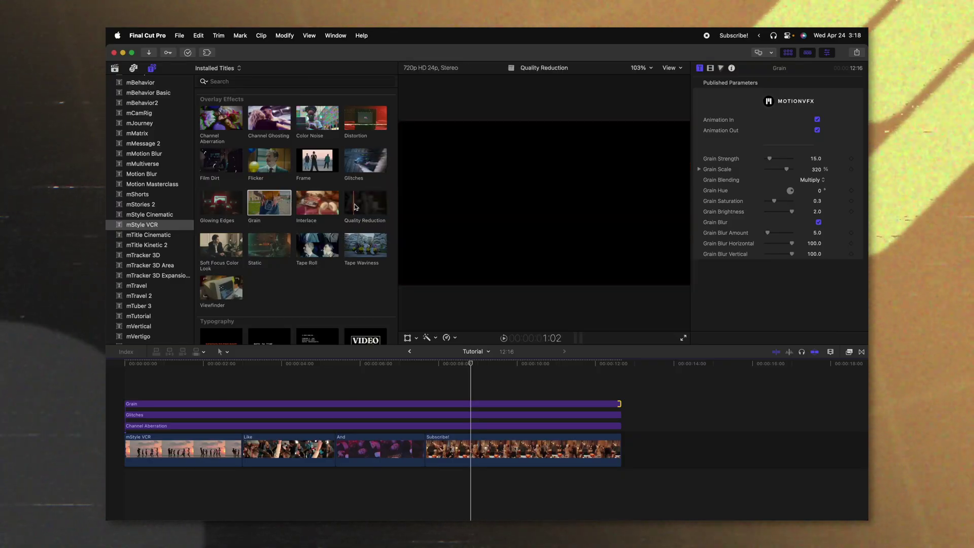
Add Quality Reduction and Flicker at the timeline start and stretch both to the project end.
drag(355, 205, 125, 426)
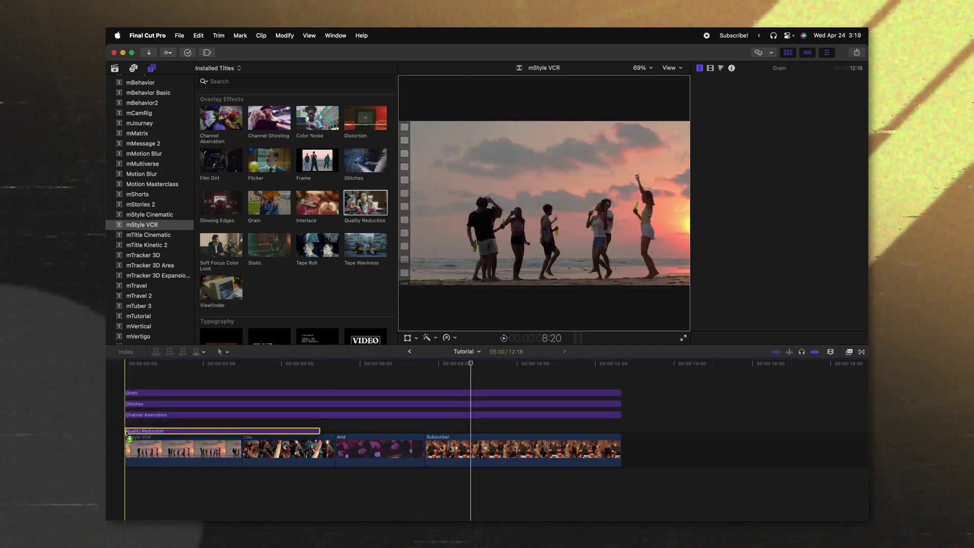
drag(318, 426, 620, 425)
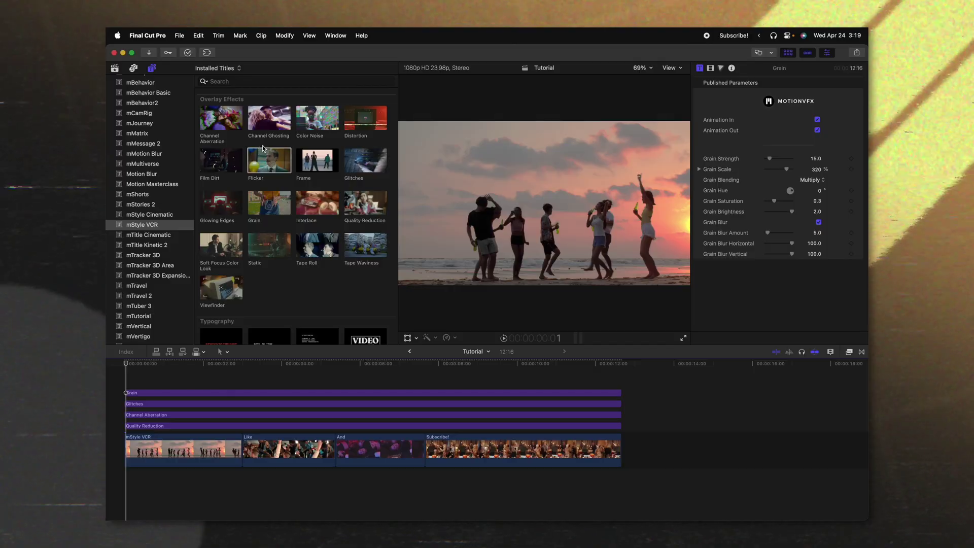
drag(127, 374, 126, 381)
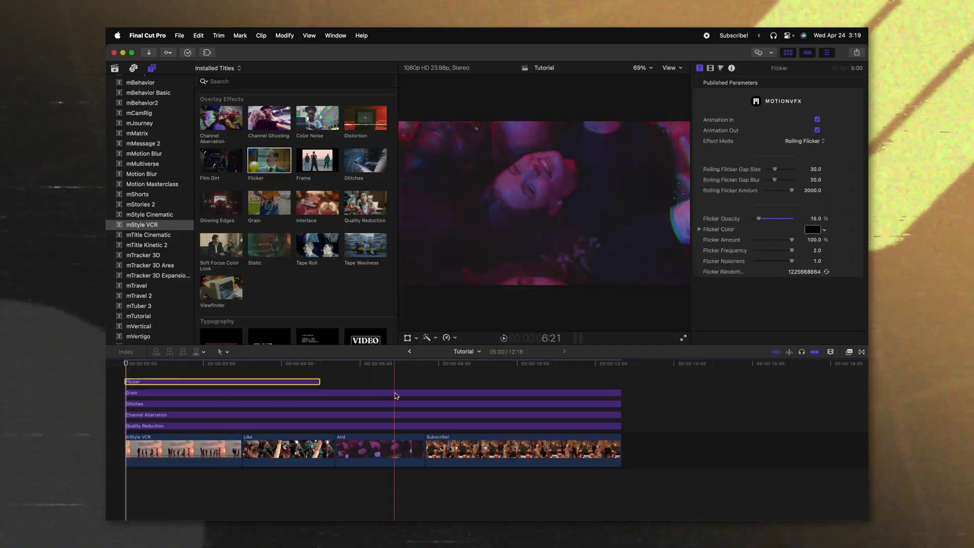
drag(320, 381, 620, 384)
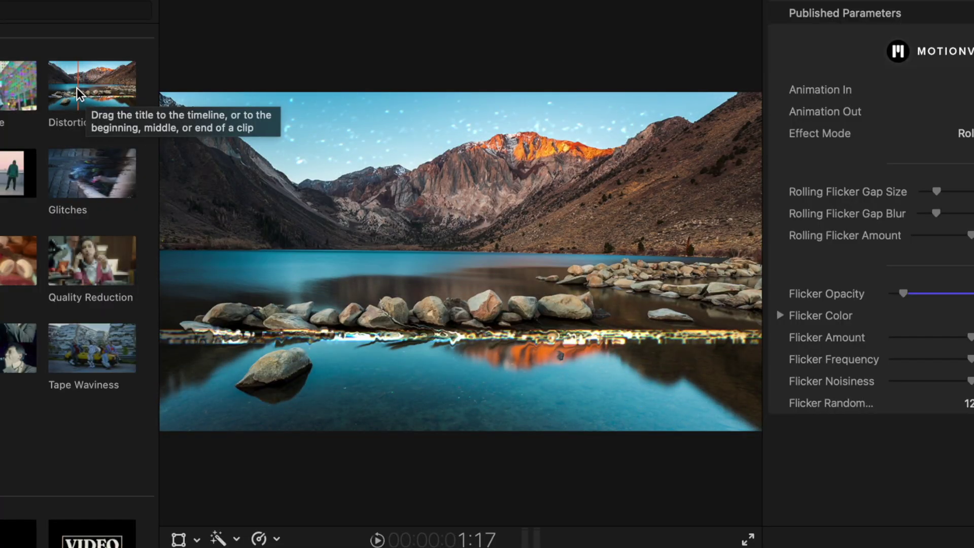
Add Distortion with amount -2.0, direction -90° and yellow static highlights over the mid-timeline.
click(358, 118)
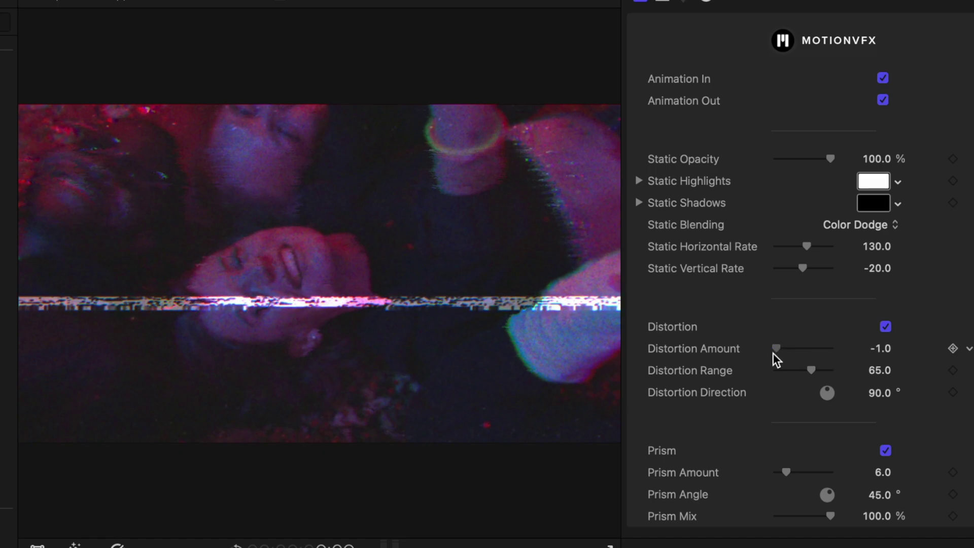
drag(776, 350, 805, 372)
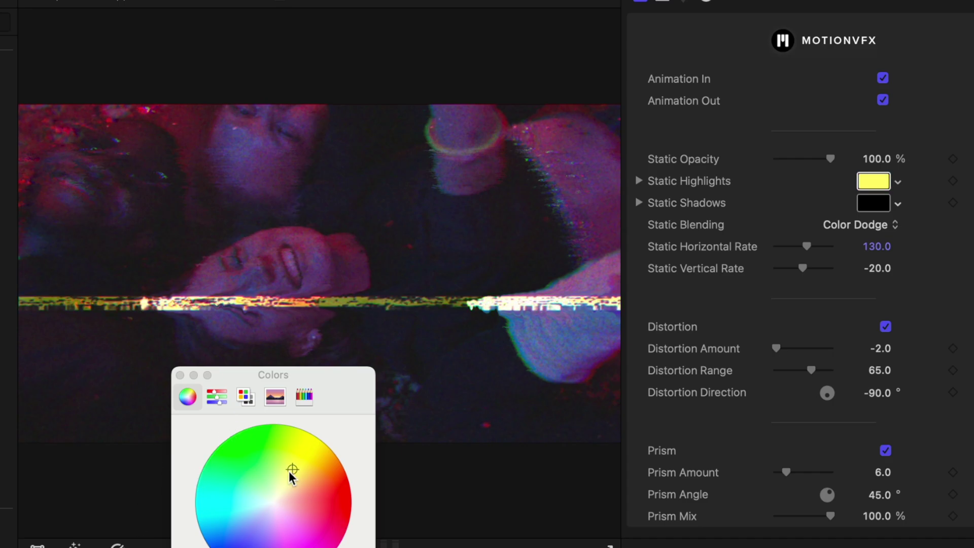
click(180, 375)
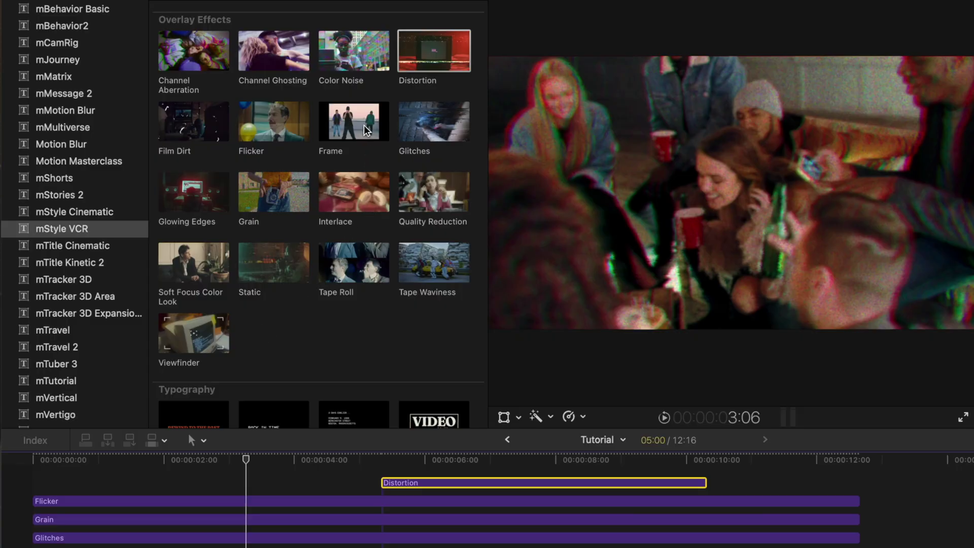
Add the Frame effect extended to 11:16 above Distortion, undoing a trial height change.
drag(343, 138, 43, 488)
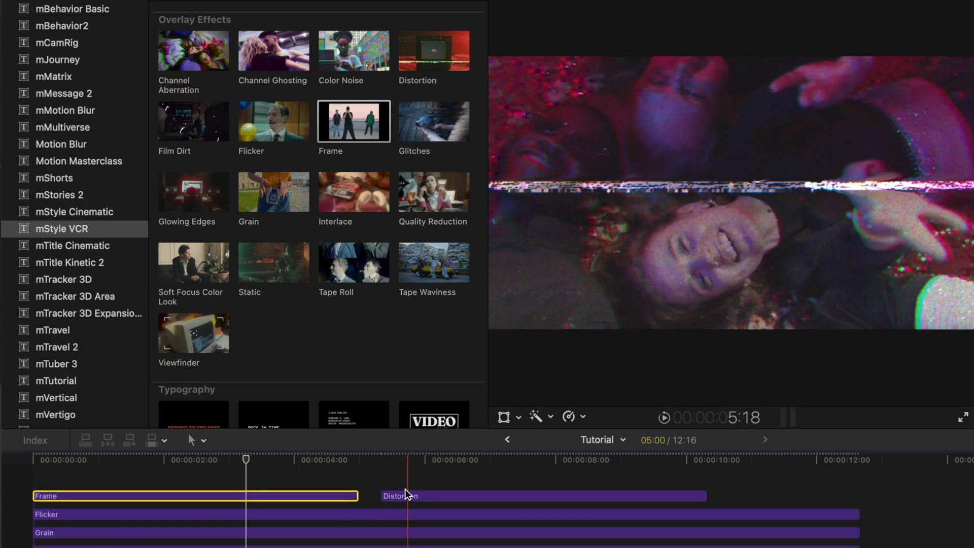
drag(358, 485, 856, 501)
drag(293, 519, 284, 488)
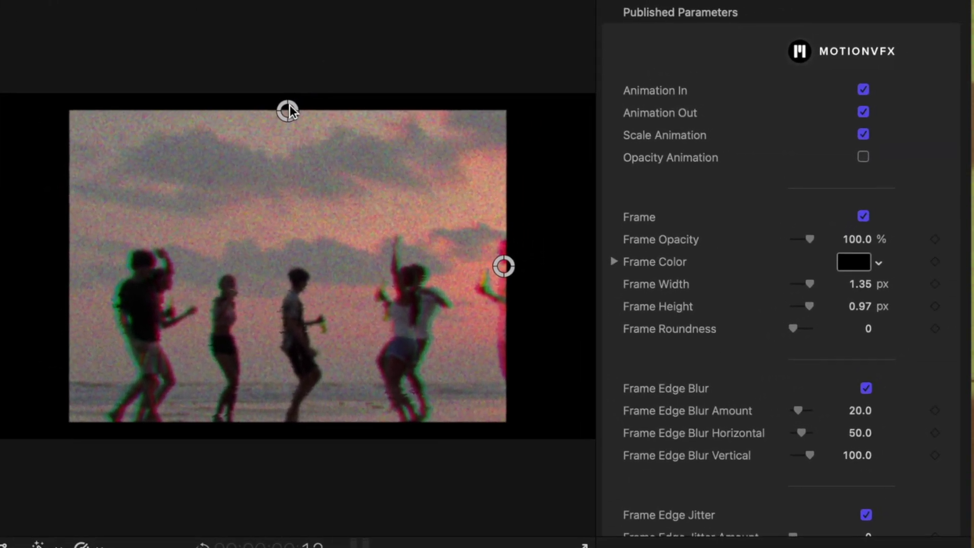
drag(299, 104, 291, 145)
key(super+z)
key(super+z)
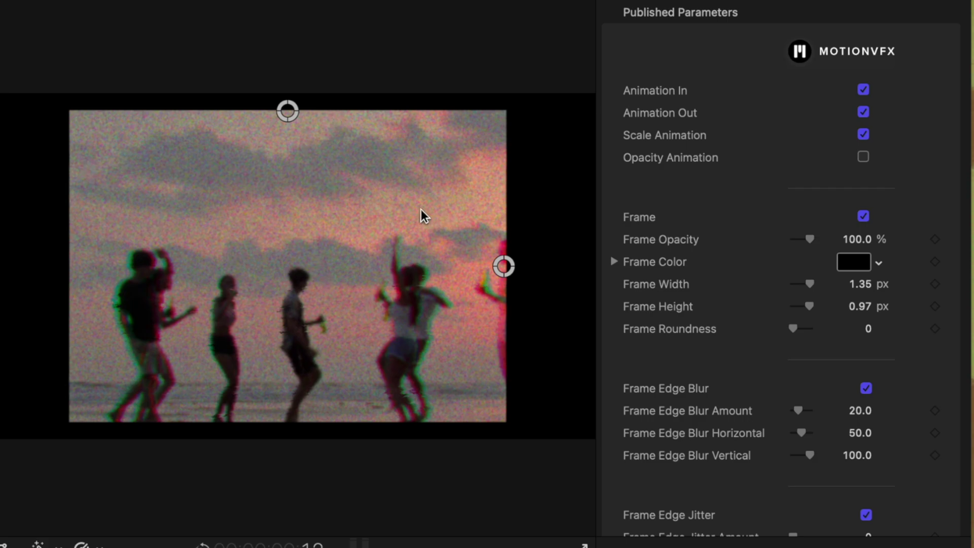
Set the Frame edge blur to 64 and edge jitter to 0.96, then preview the framed look.
drag(796, 327, 800, 328)
scroll(799, 328, down, 2)
drag(797, 387, 812, 387)
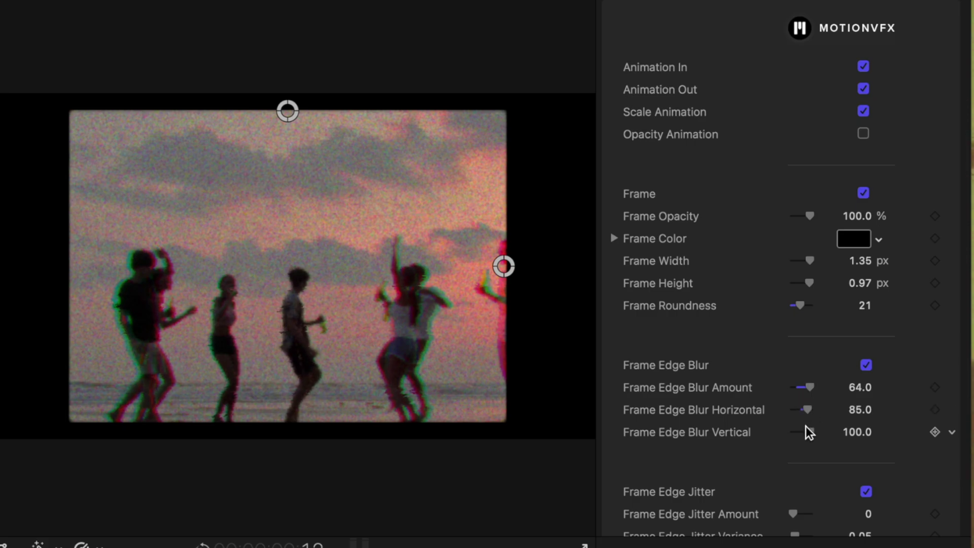
scroll(803, 427, down, 4)
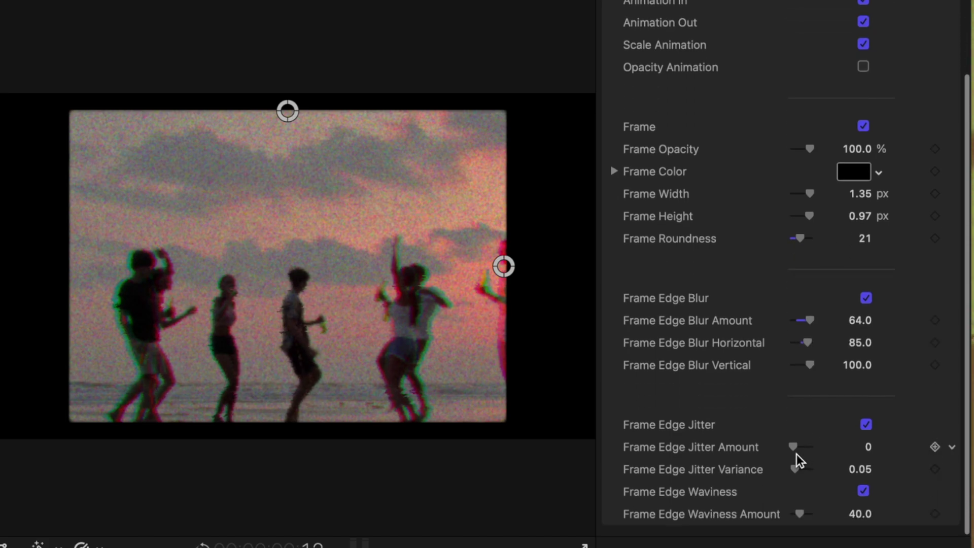
drag(799, 445, 809, 447)
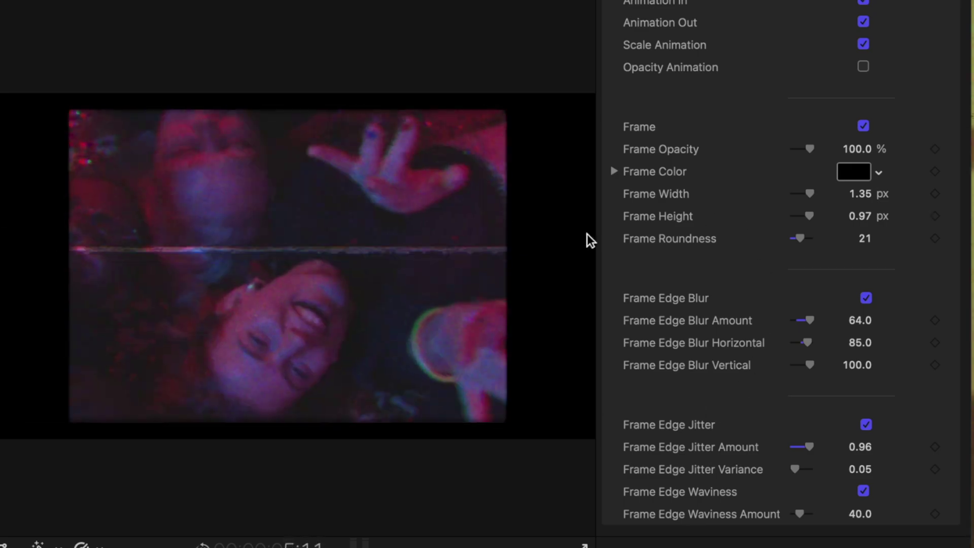
key(space)
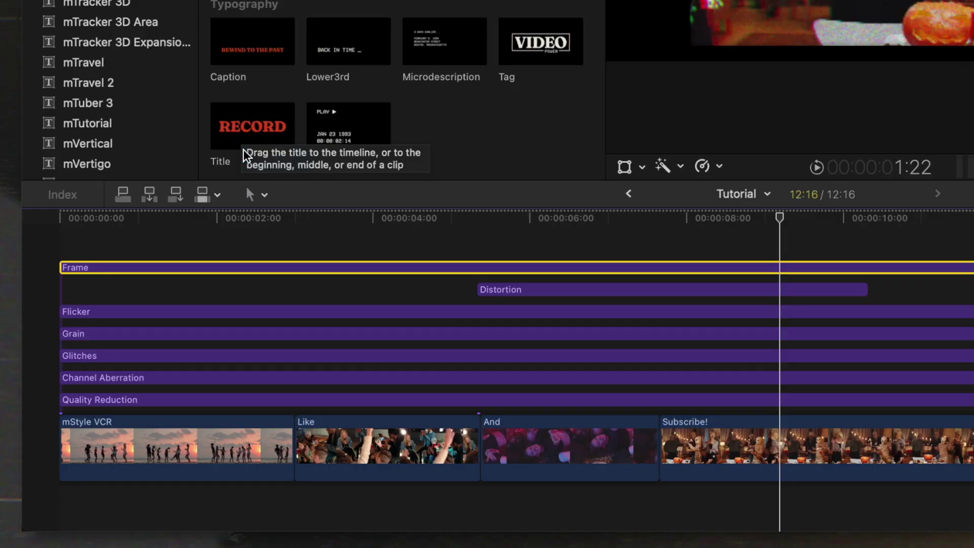
Add the RECORD title and move it beneath Quality Reduction and all the effect layers.
drag(246, 155, 63, 241)
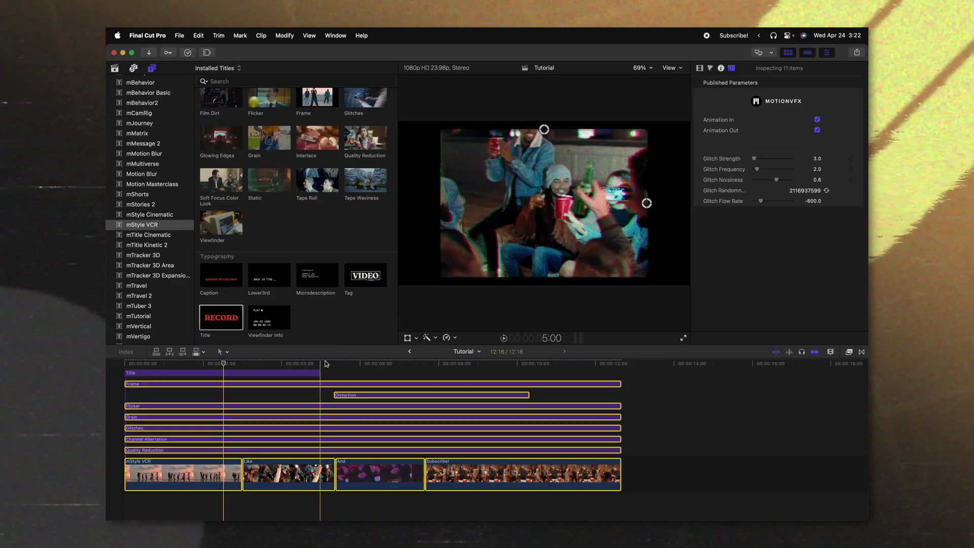
click(151, 383)
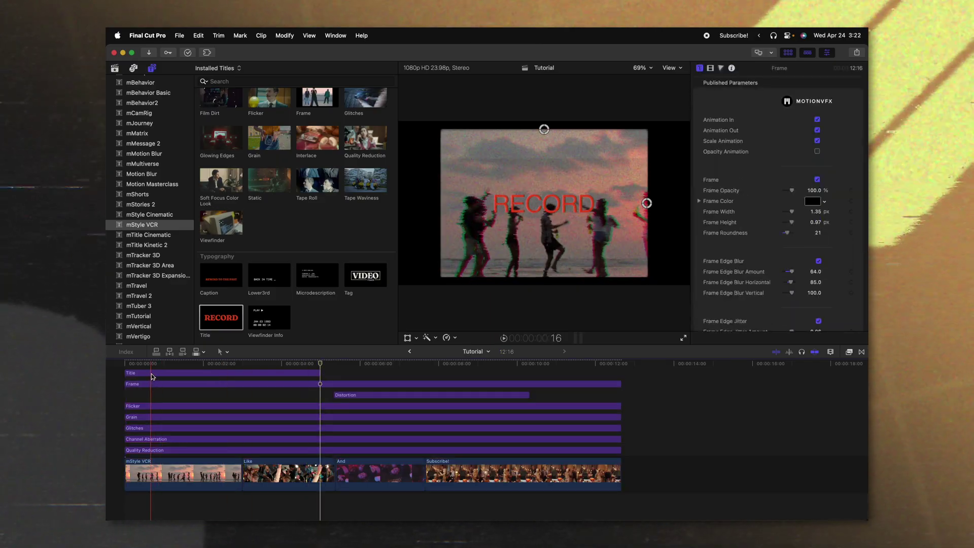
drag(152, 376, 145, 441)
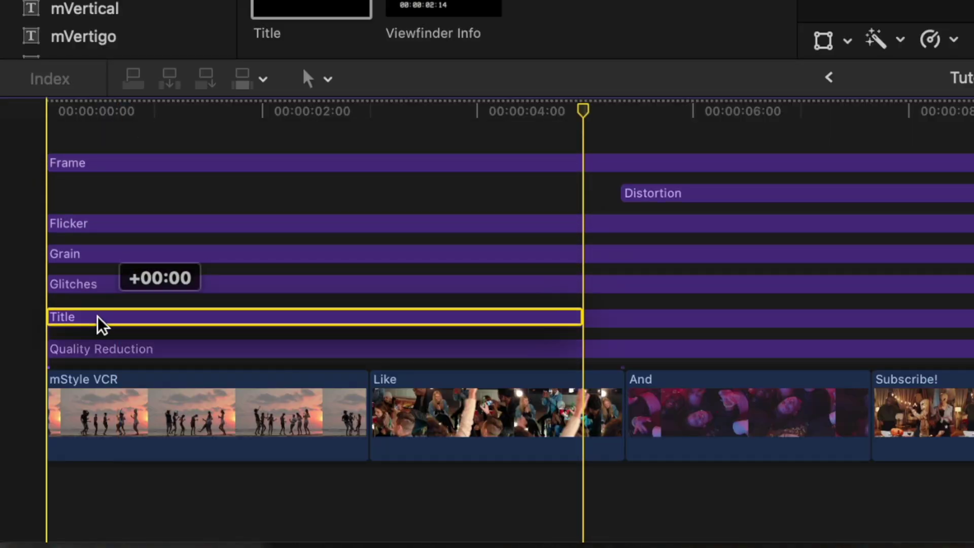
drag(99, 322, 104, 357)
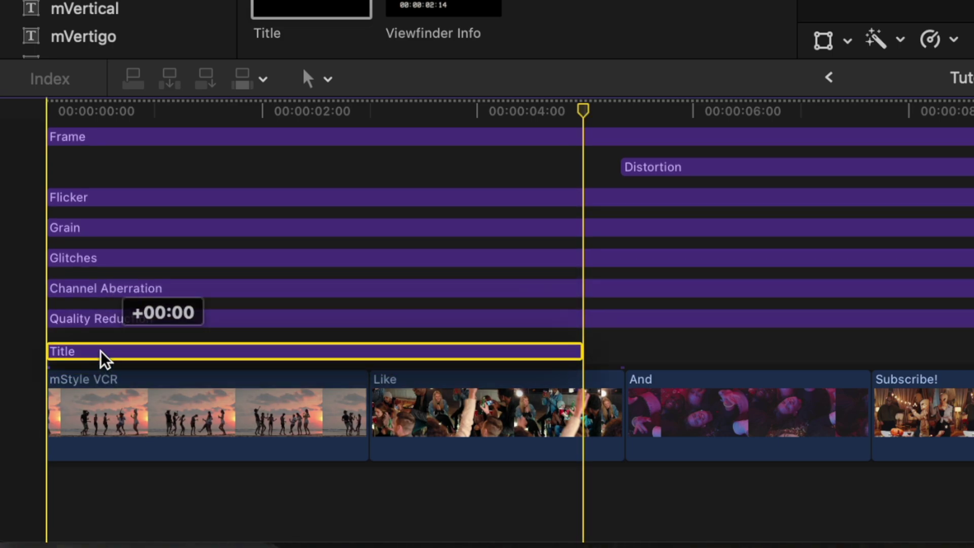
drag(104, 358, 104, 357)
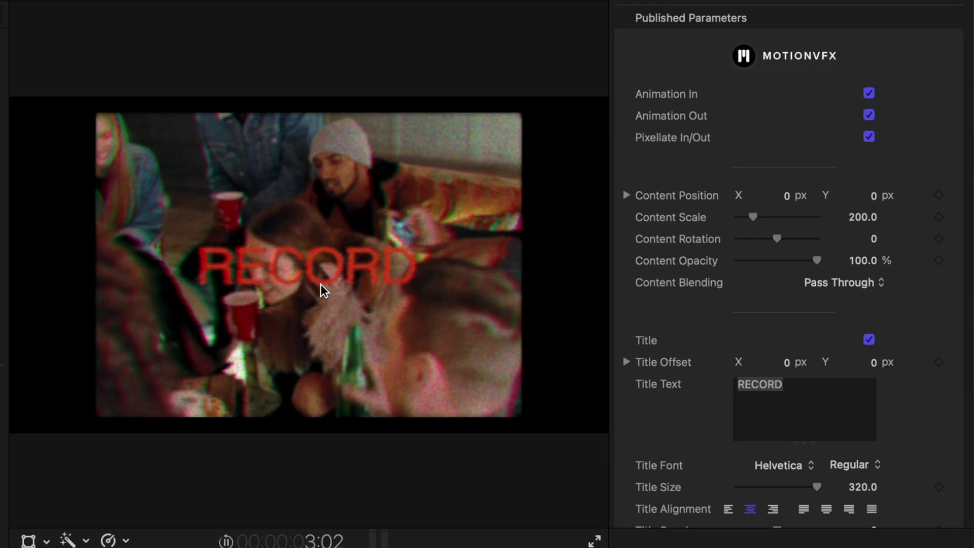
Move the title near the top, clear its RECORD text, and set the font to Roboto Black.
drag(284, 231, 290, 186)
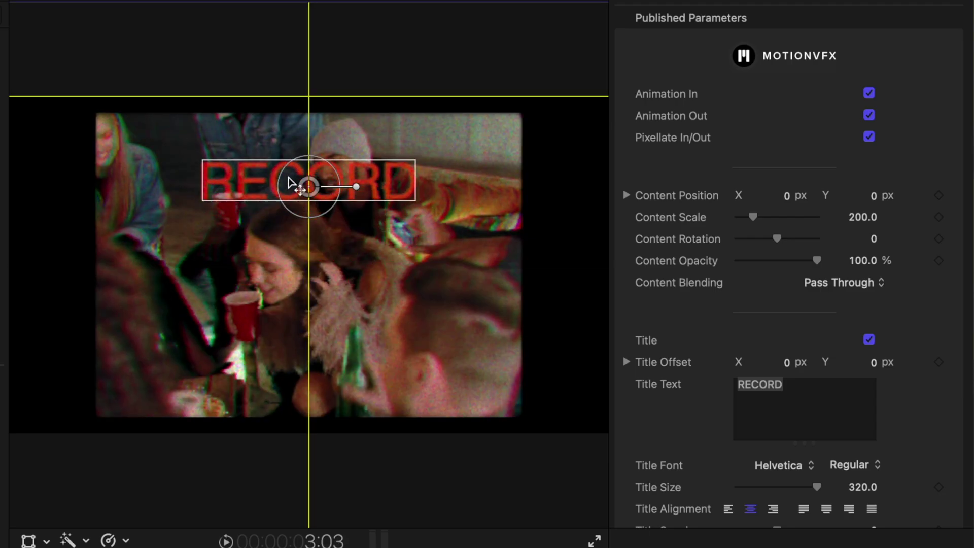
drag(290, 183, 290, 183)
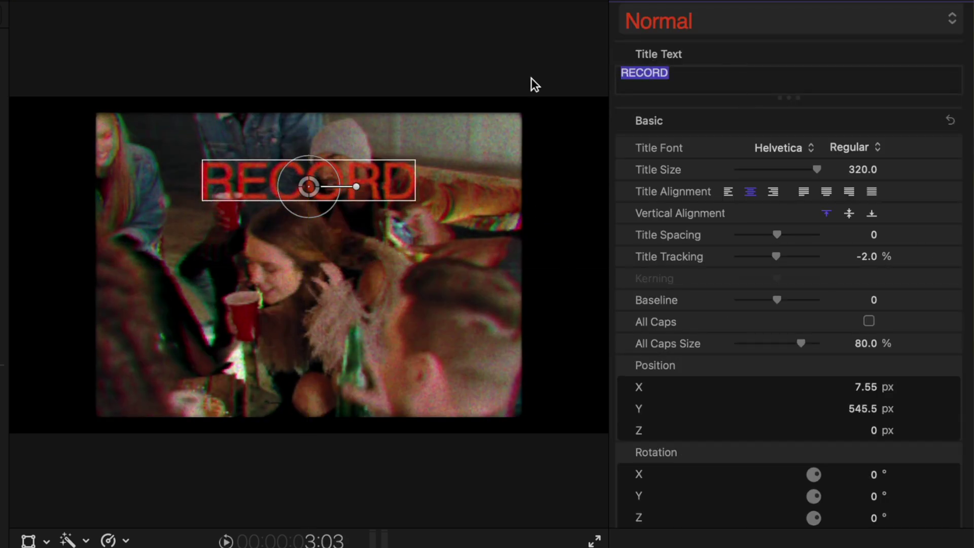
key(BackSpace)
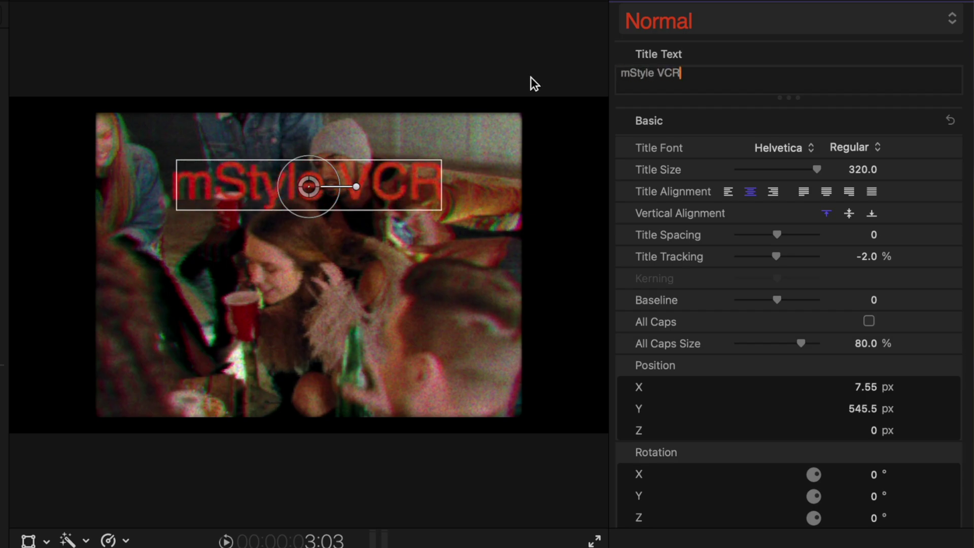
click(786, 150)
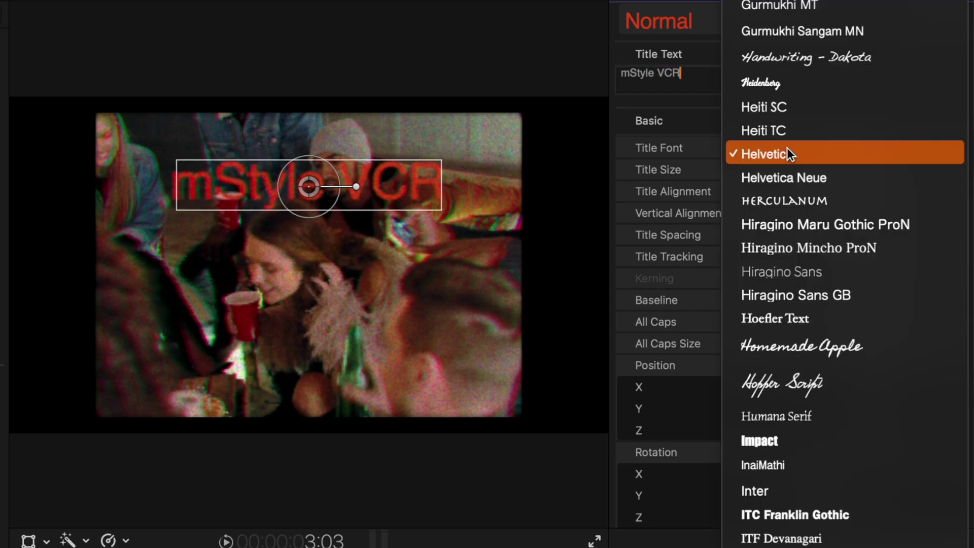
scroll(786, 147, down, 10)
click(787, 147)
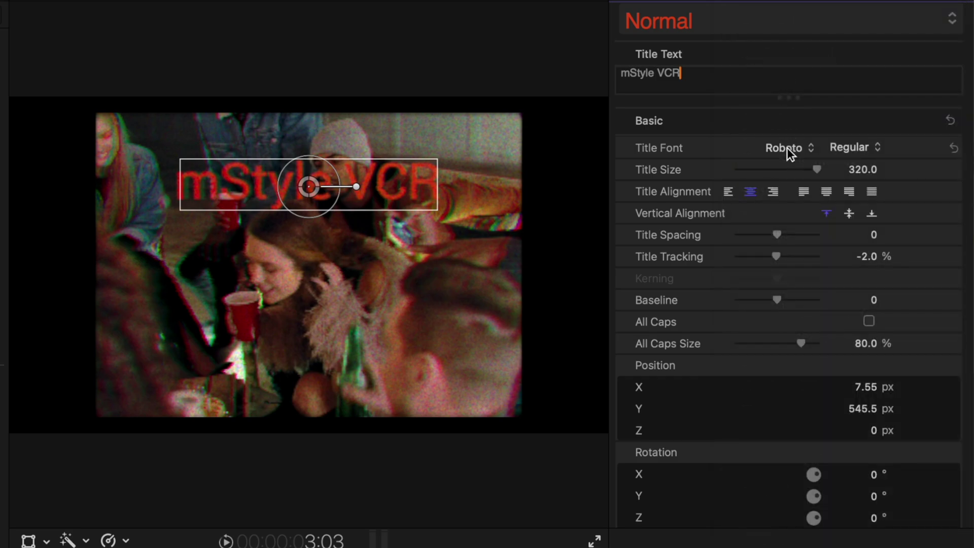
click(876, 142)
click(890, 383)
key(space)
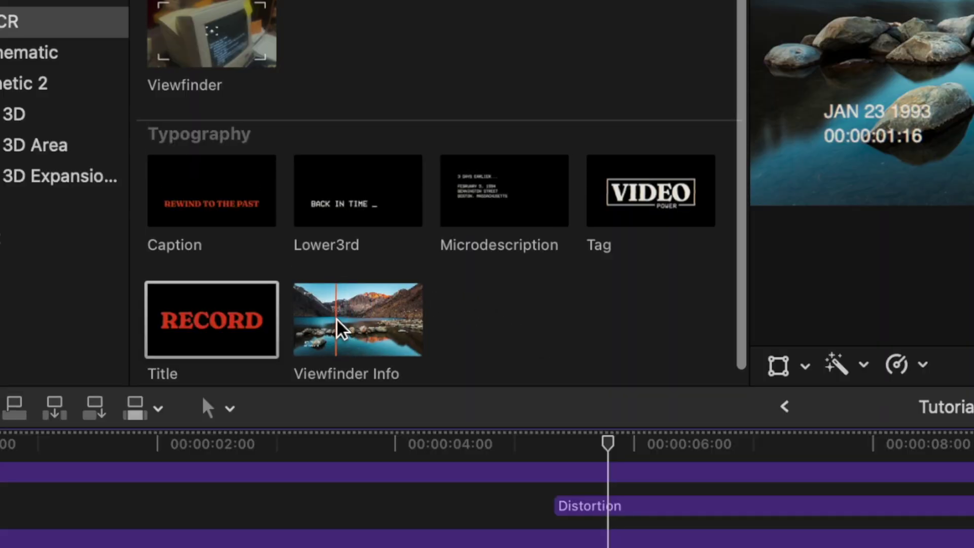
Add Viewfinder Info over the clips, shift it right, and place it just above the title lane.
drag(374, 321, 106, 424)
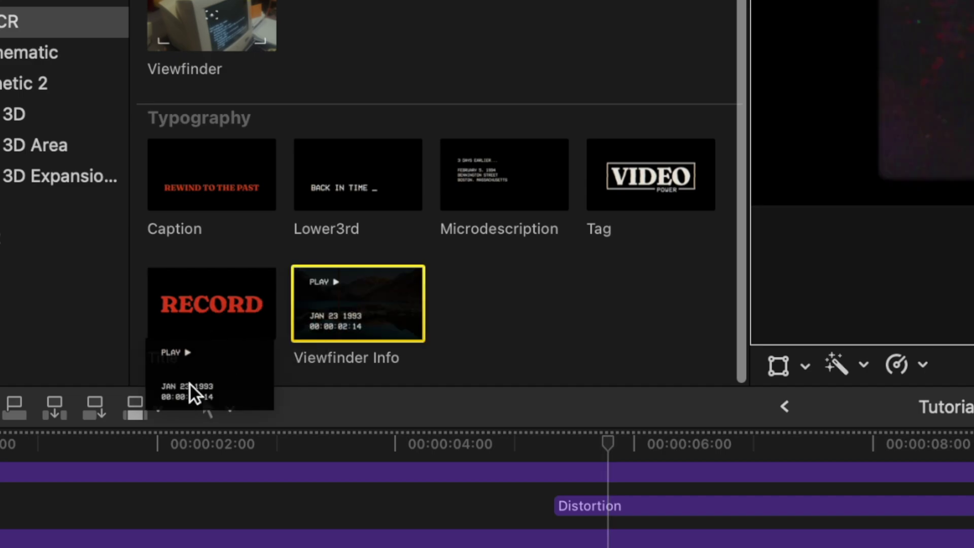
drag(186, 356, 133, 370)
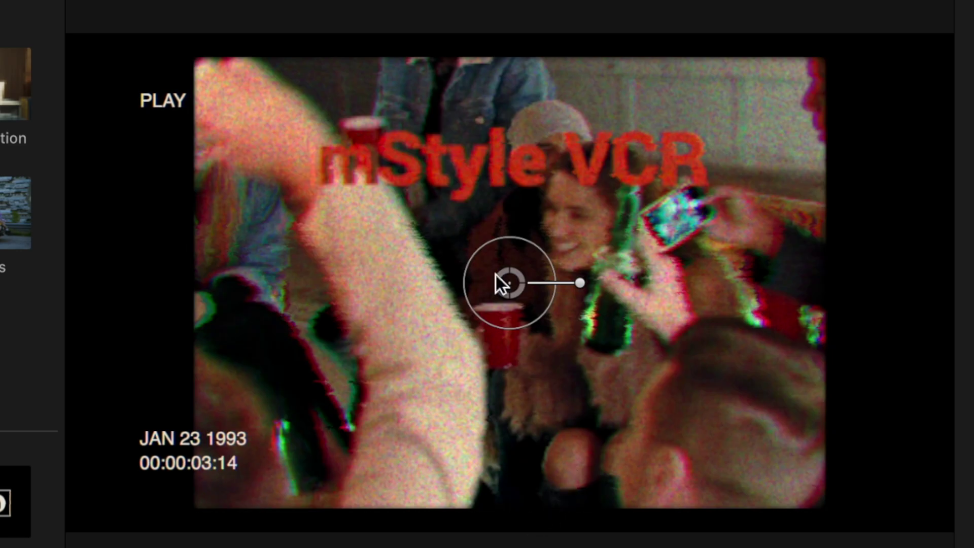
drag(518, 279, 595, 280)
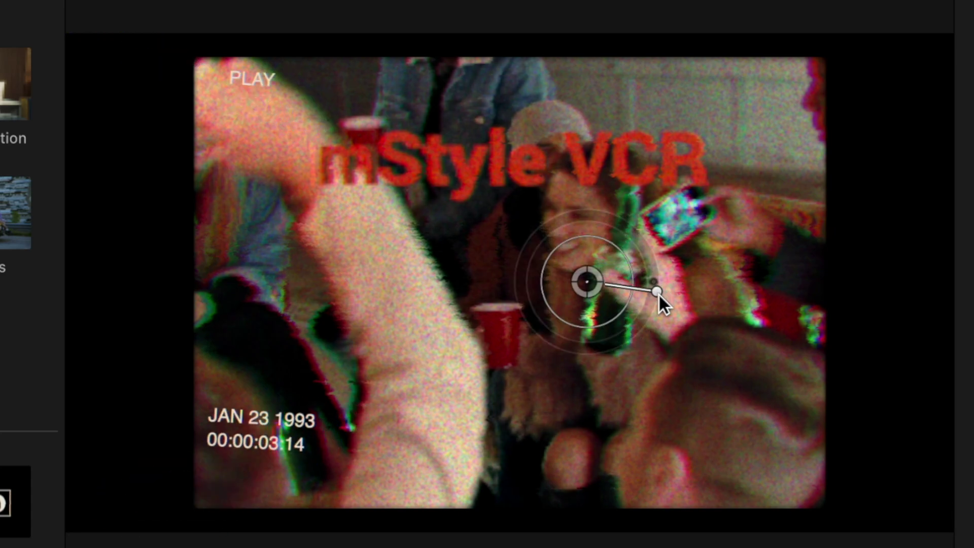
mouse_move(658, 293)
mouse_down()
mouse_move(659, 313)
mouse_move(654, 280)
mouse_up()
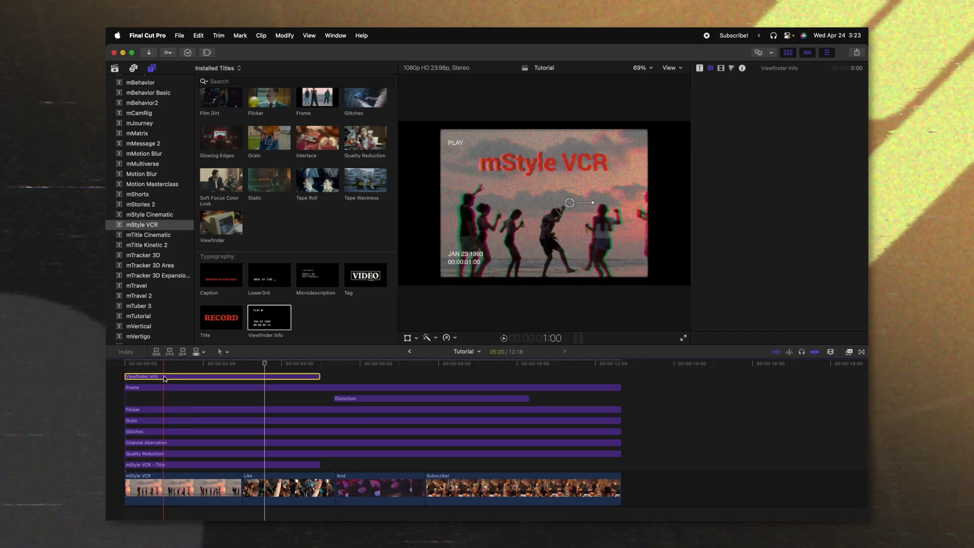
drag(164, 378, 164, 463)
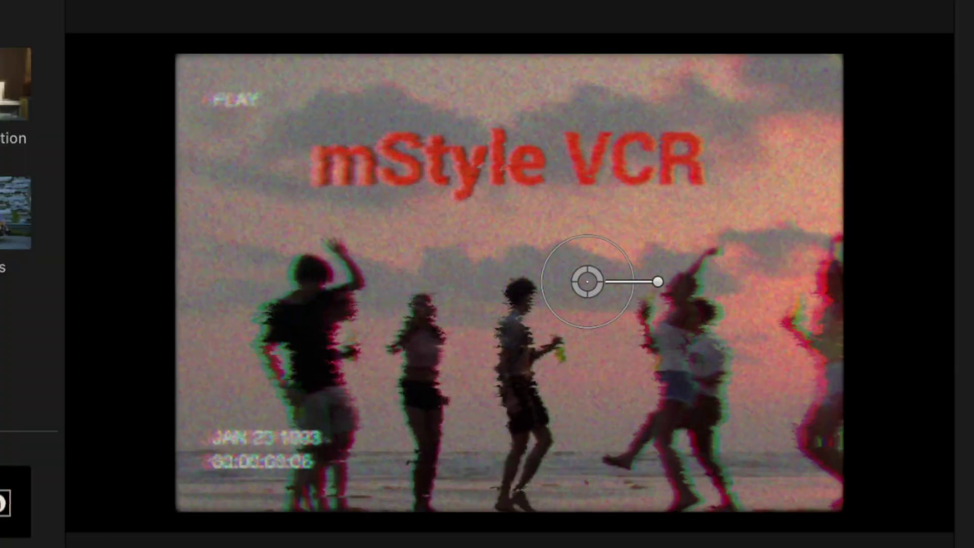
key(space)
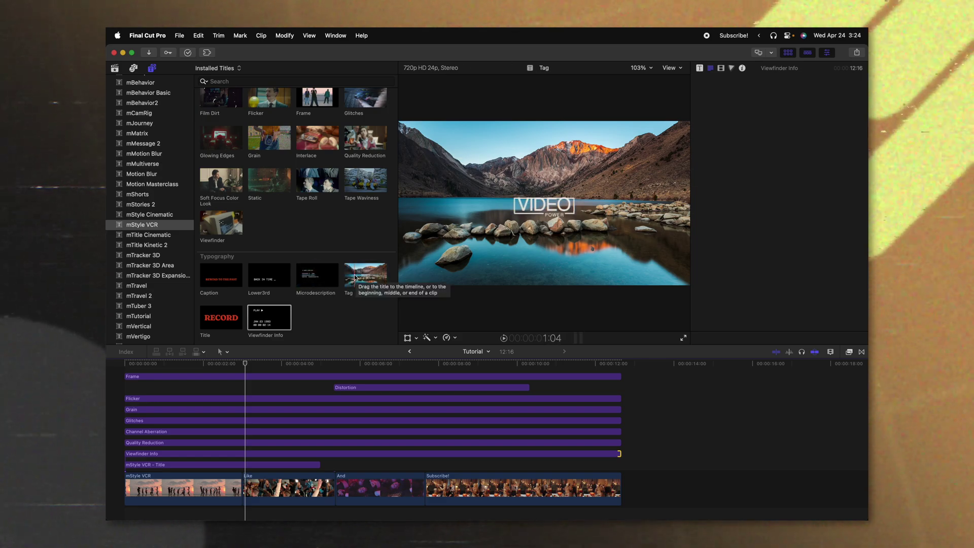
Add a Tag title reading SUBSCRIBE in Roboto, dropped in the lowest lane over Subscribe!
drag(355, 277, 429, 367)
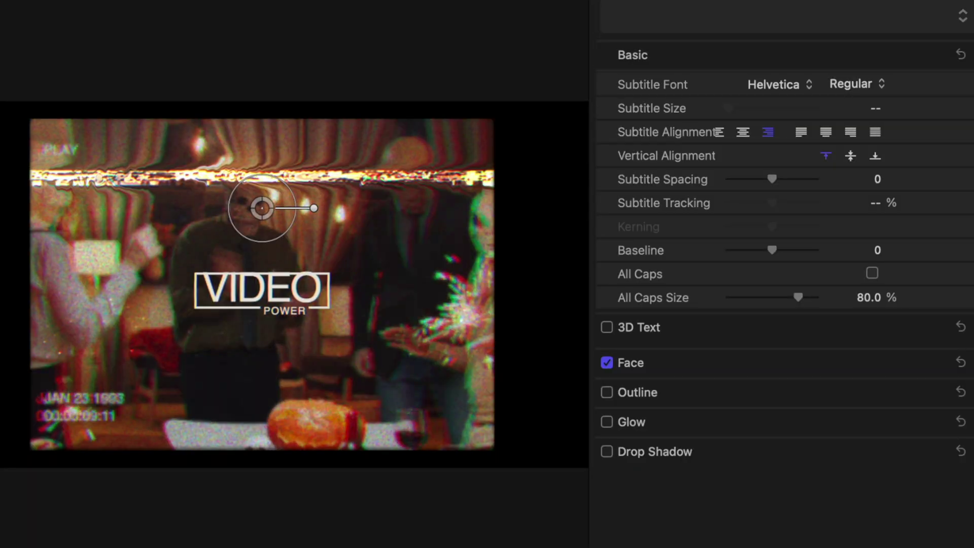
text(SUBSCRIBE)
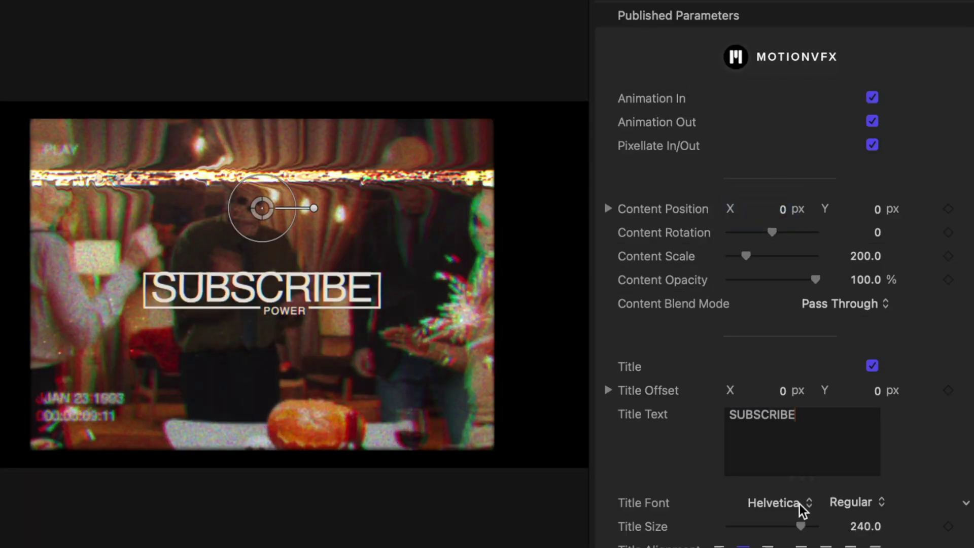
click(804, 507)
scroll(800, 507, down, 10)
click(178, 287)
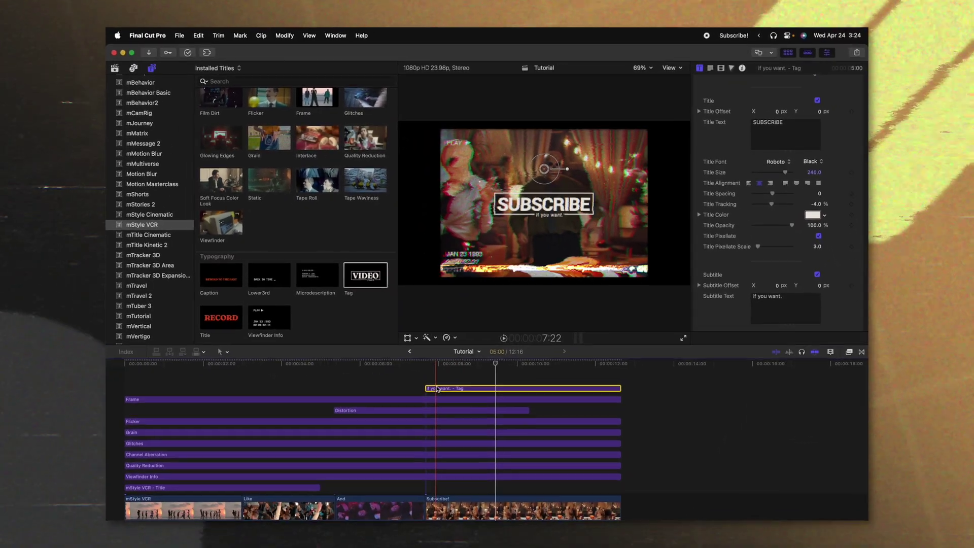
drag(437, 388, 434, 436)
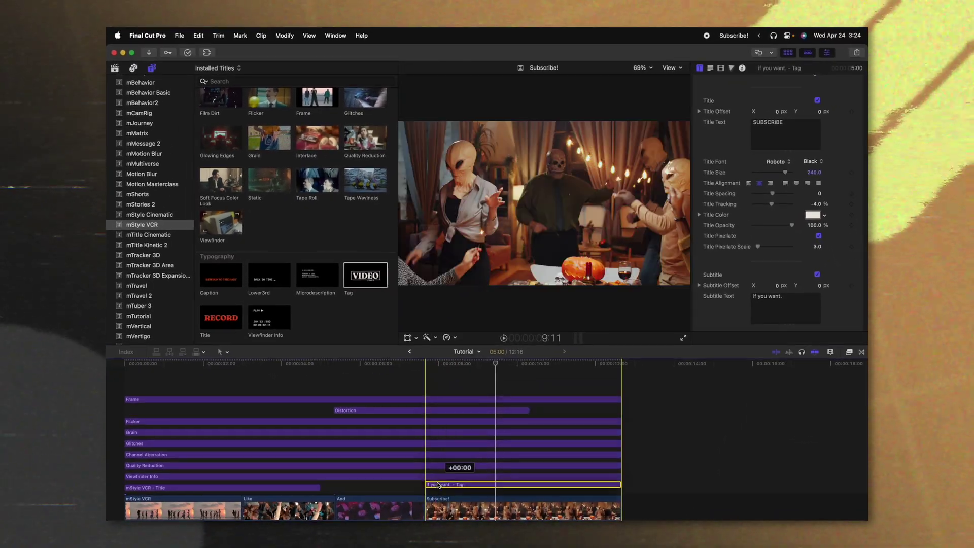
drag(438, 484, 438, 487)
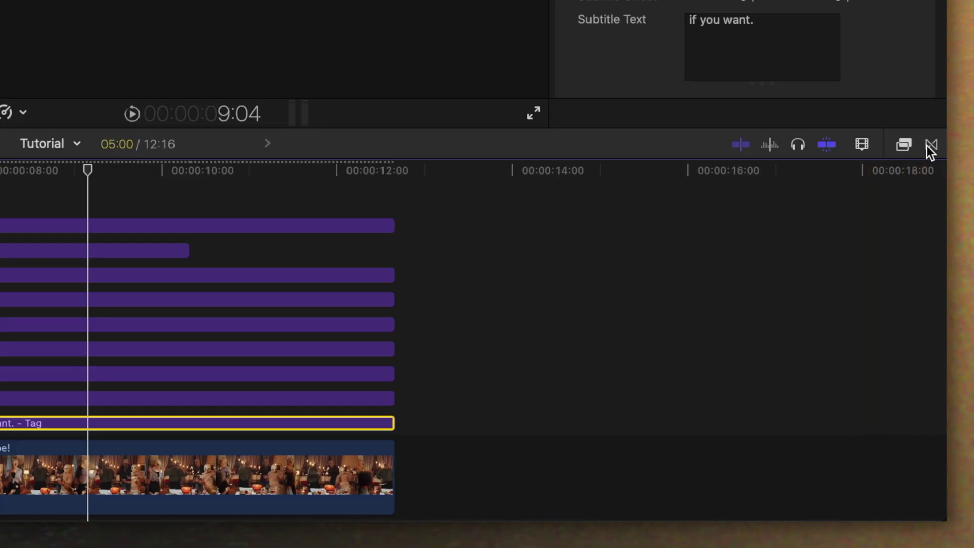
Add mStyle VCR transitions: Fast Forward before Subscribe!, Glitch, Noise, and Roll at the start.
click(928, 145)
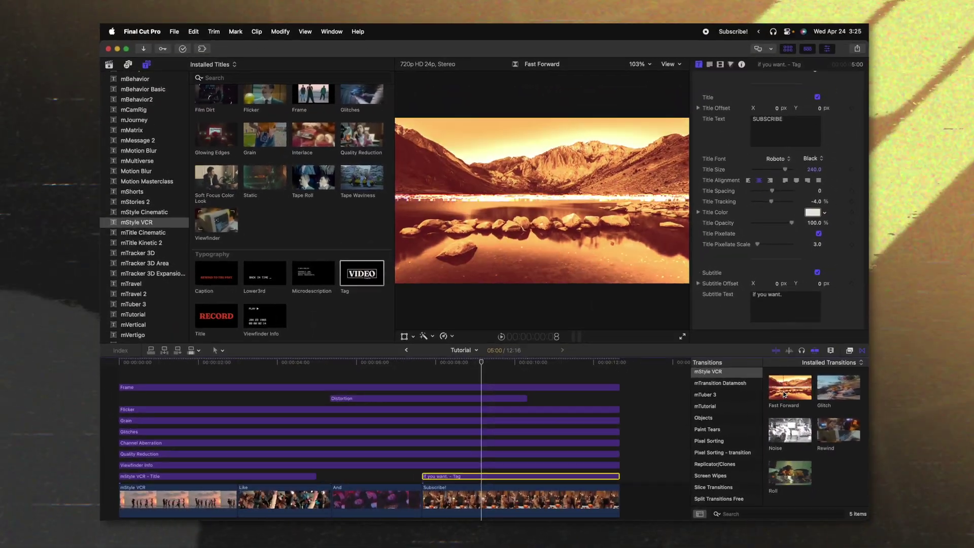
drag(662, 432, 423, 508)
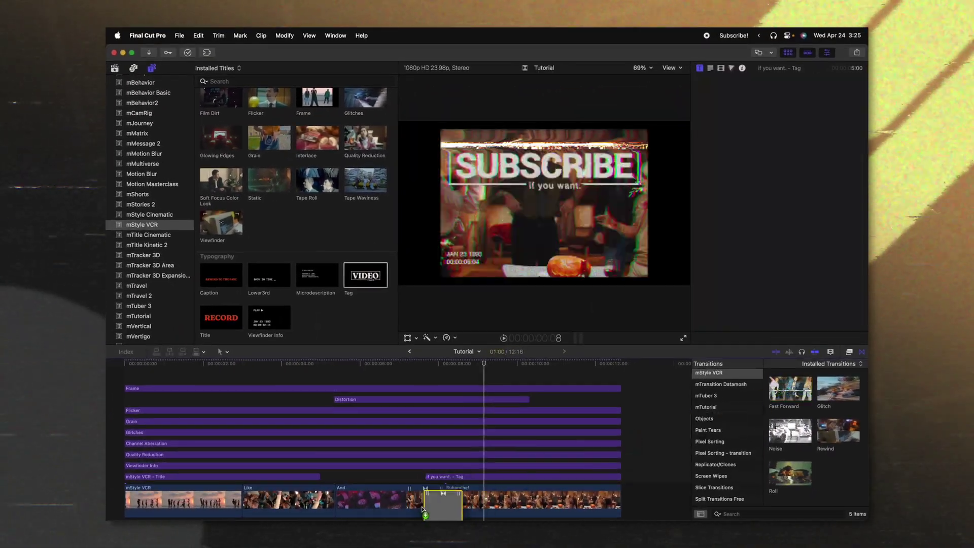
scroll(406, 410, down, 1)
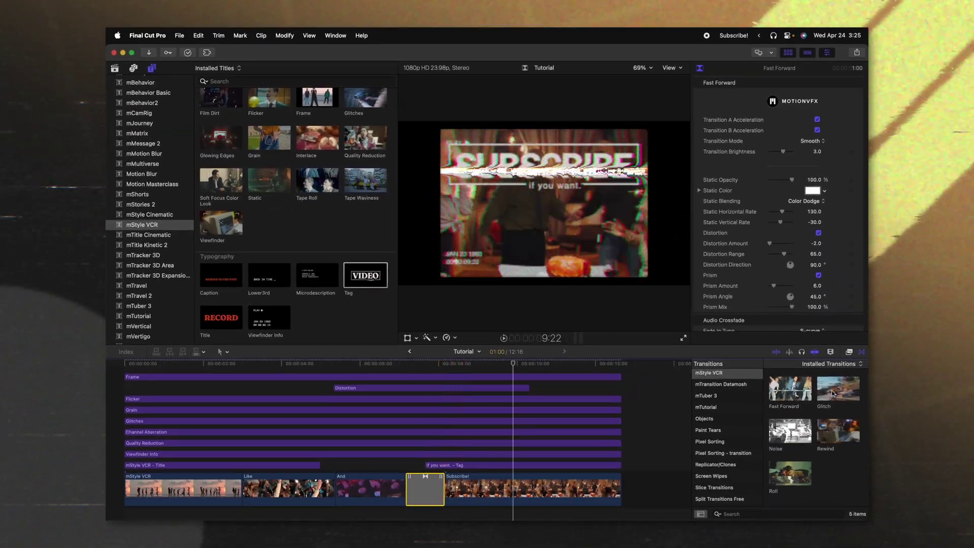
drag(832, 390, 335, 487)
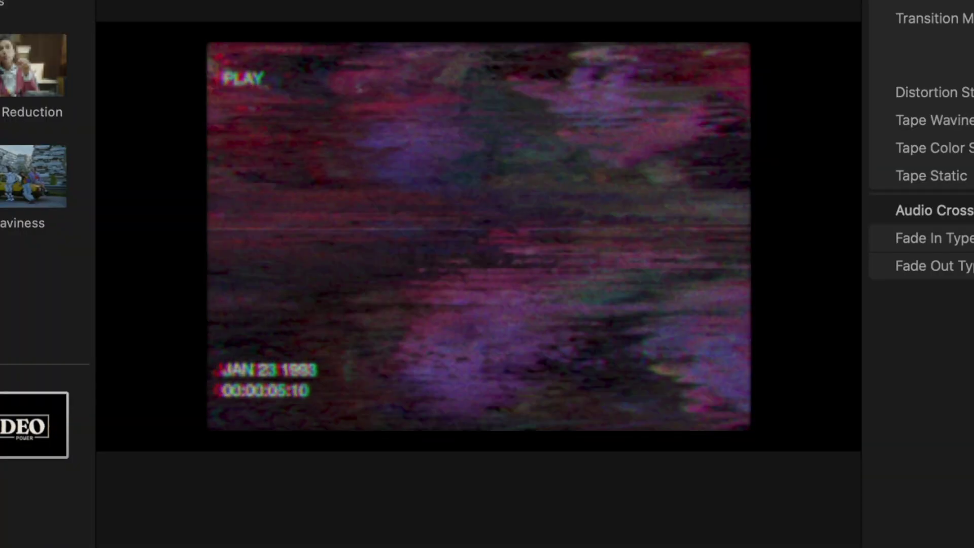
drag(790, 431, 226, 460)
key(space)
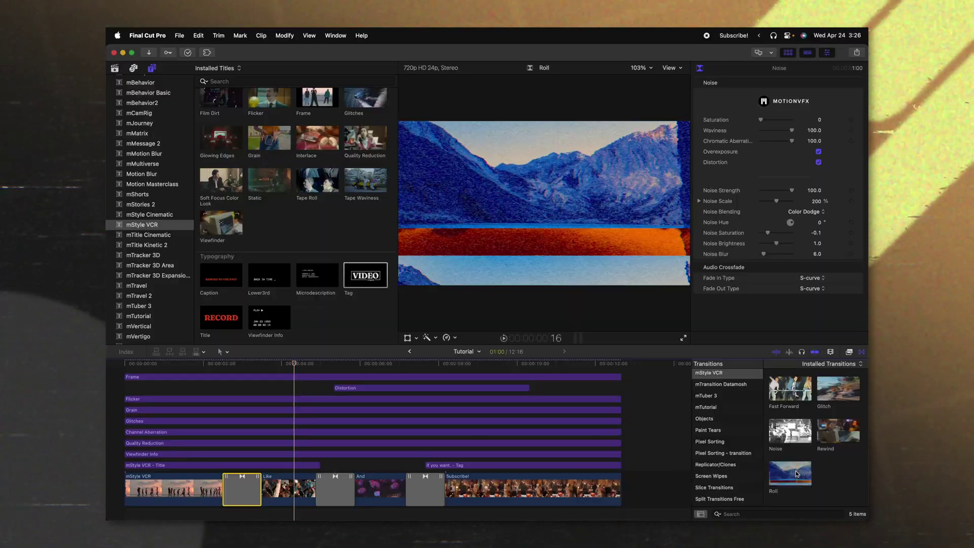
drag(796, 474, 142, 484)
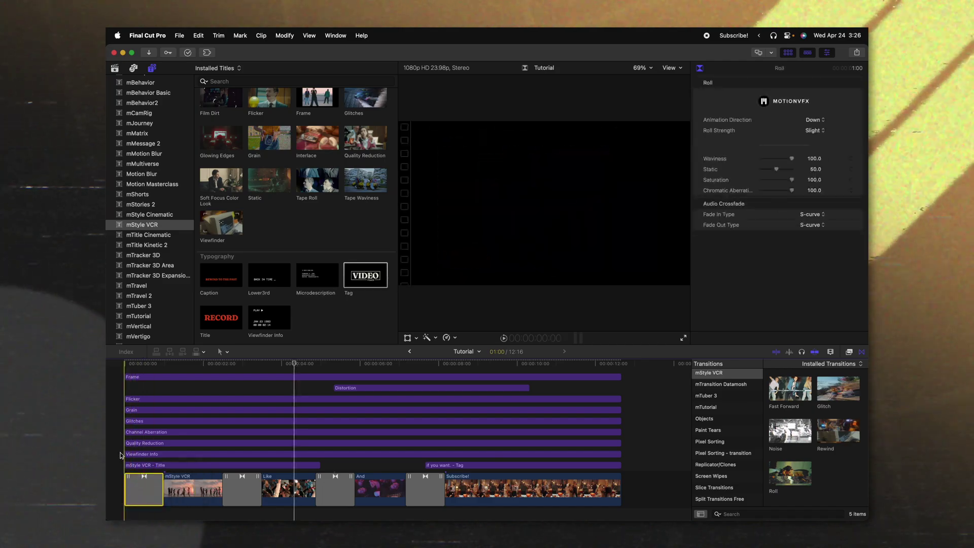